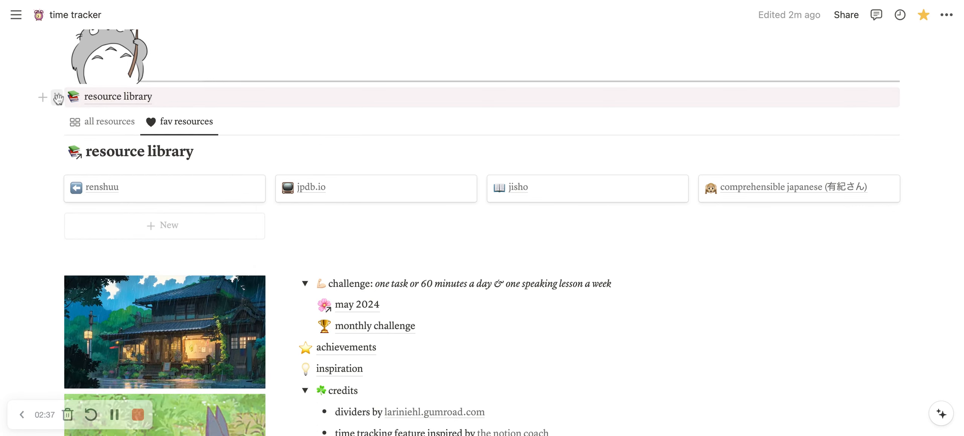
- Open the resource library database in side peek and browse its list of resources
left_click(56, 98)
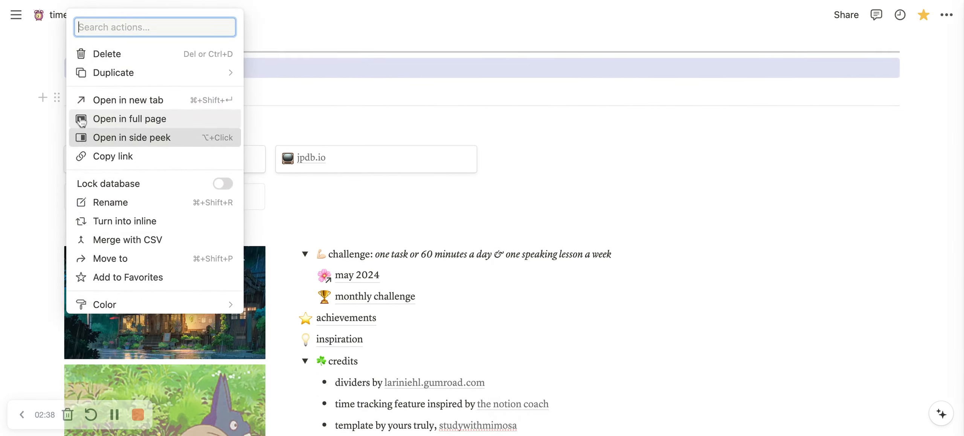
left_click(113, 137)
scroll(598, 233, "down", 4)
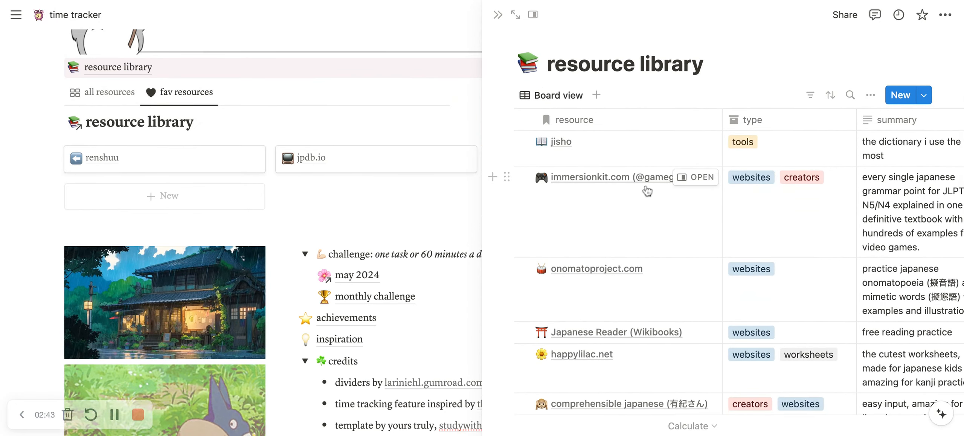
scroll(644, 299, "down", 3)
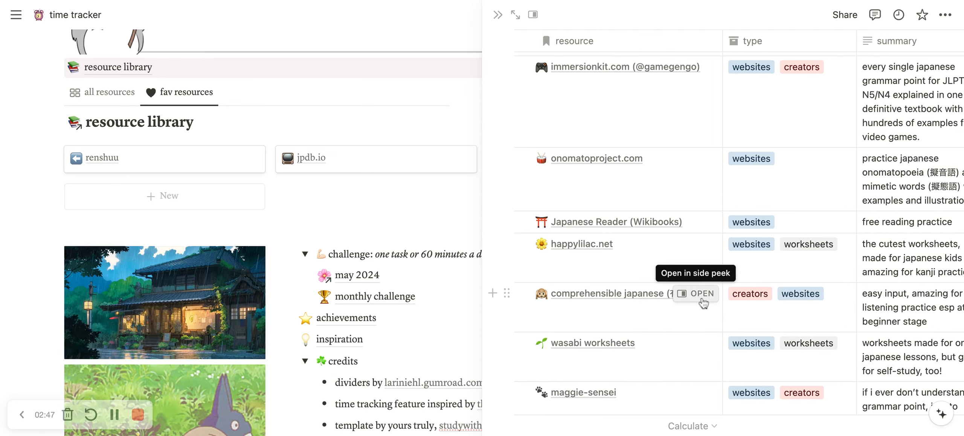
- Open the comprehensible japanese (有紀さん) entry in side peek and look through its properties, bookmark and embedded website
left_click(703, 300)
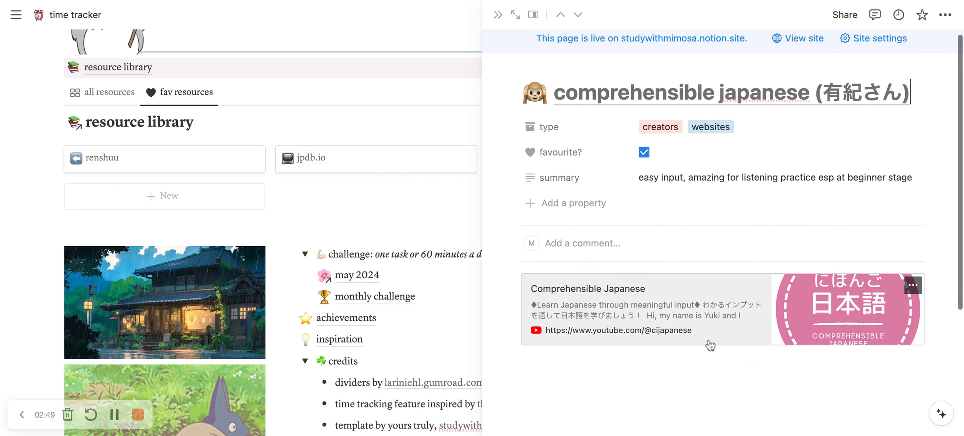
scroll(711, 345, "down", 1)
scroll(723, 234, "down", 3)
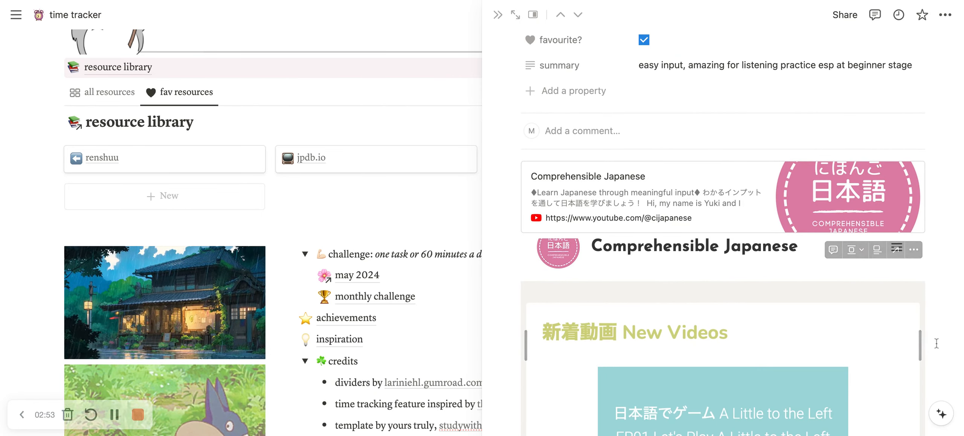
scroll(937, 343, "down", 2)
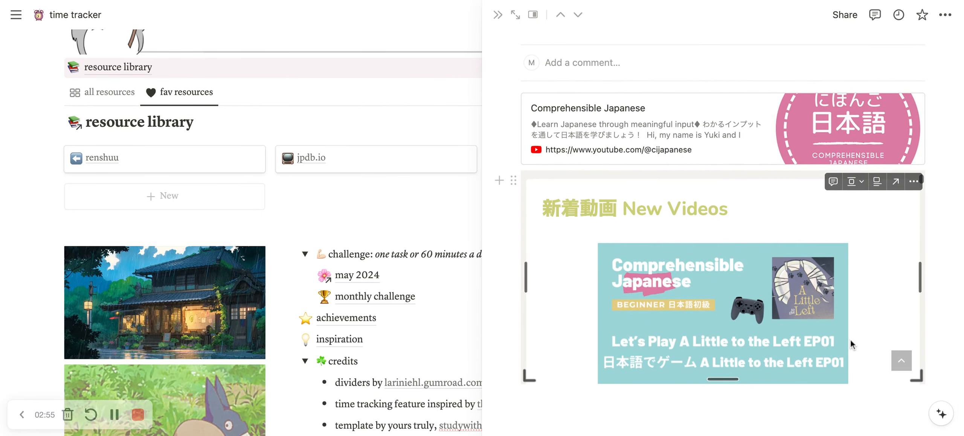
scroll(853, 345, "down", 3)
scroll(852, 345, "up", 6)
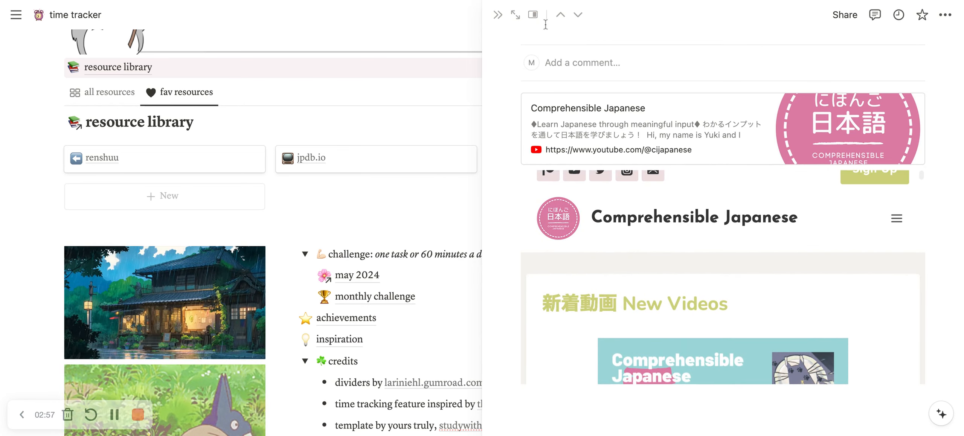
- Go back through the preceding entries to Japanese Reader (Wikibooks), expand Children's texts in its embed, and close the side peek
left_click(558, 20)
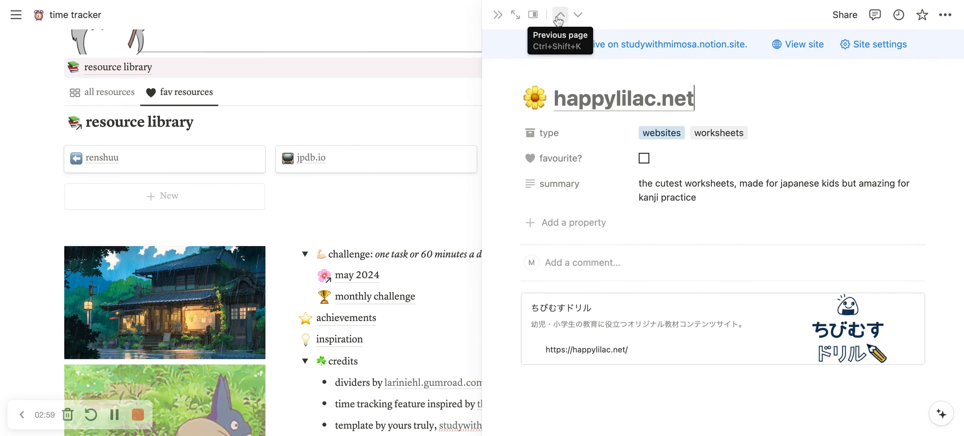
left_click(558, 19)
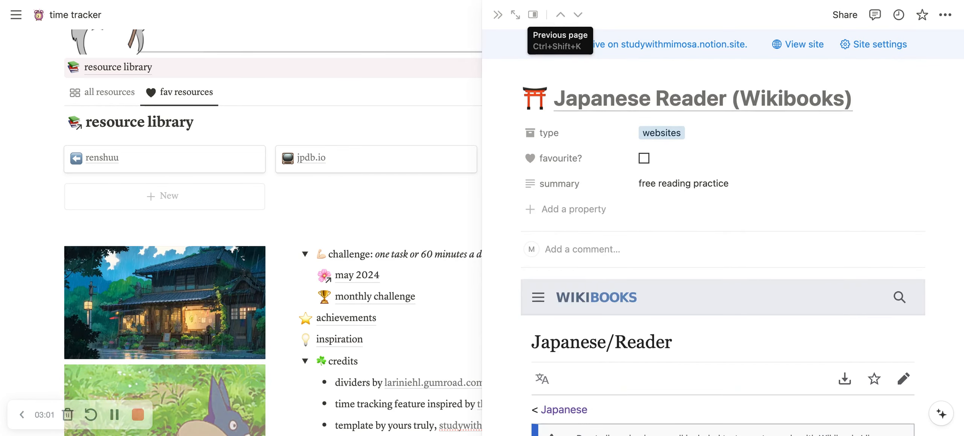
scroll(615, 142, "down", 3)
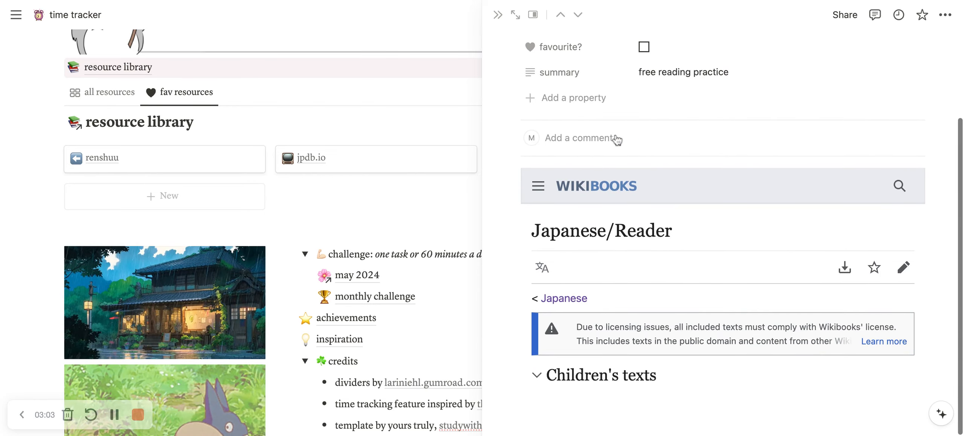
scroll(694, 309, "down", 3)
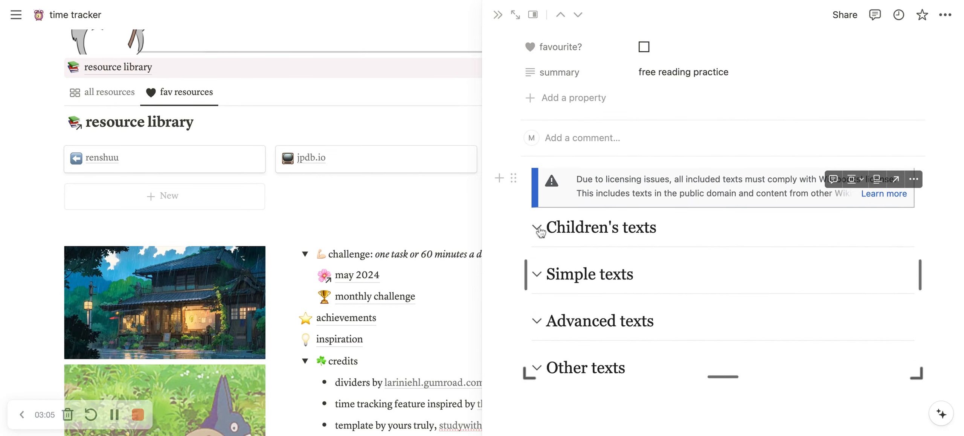
left_click(539, 229)
scroll(749, 360, "down", 1)
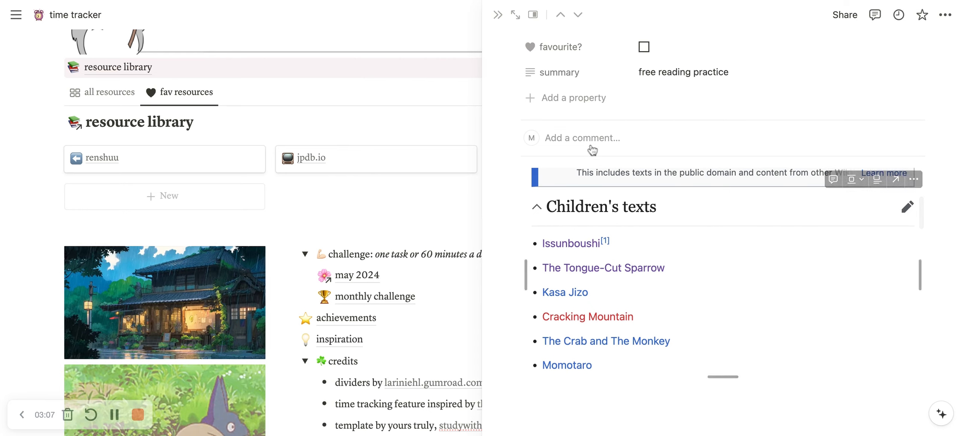
left_click(496, 15)
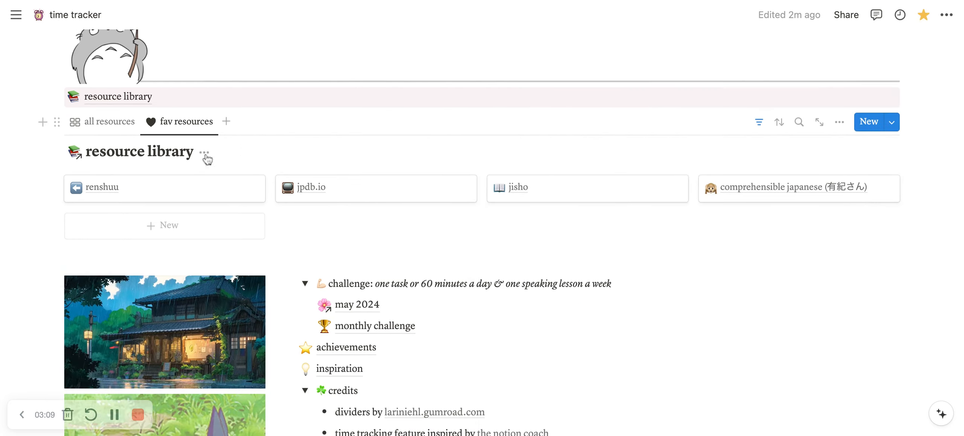
- Switch the resource library to the all resources view and return to fav resources
left_click(94, 123)
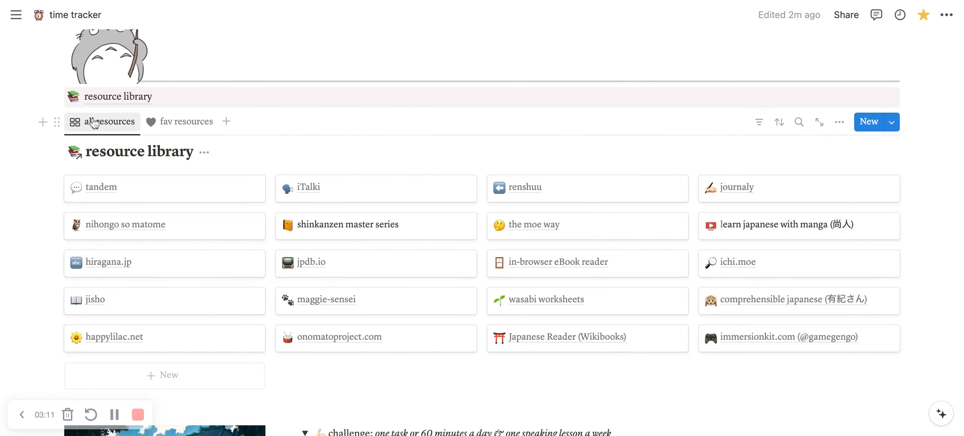
left_click(181, 123)
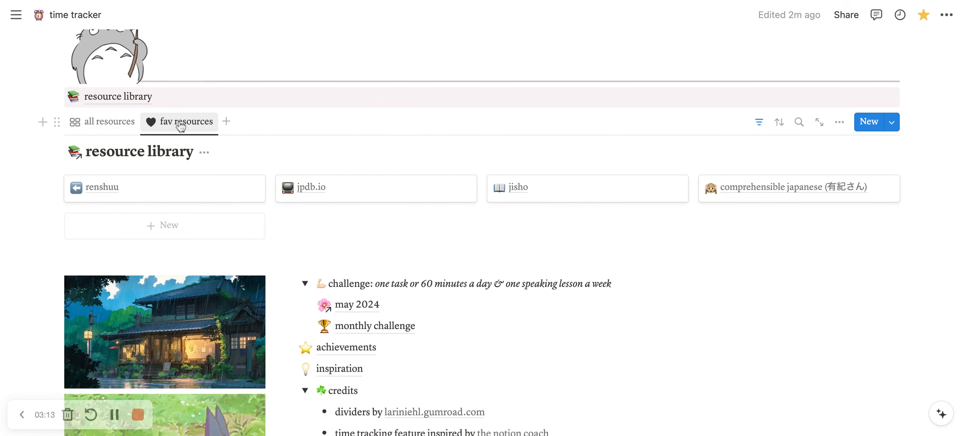
- Examine the section below the resource library, collapsing and re-expanding the challenge and credits toggles
scroll(375, 263, "down", 4)
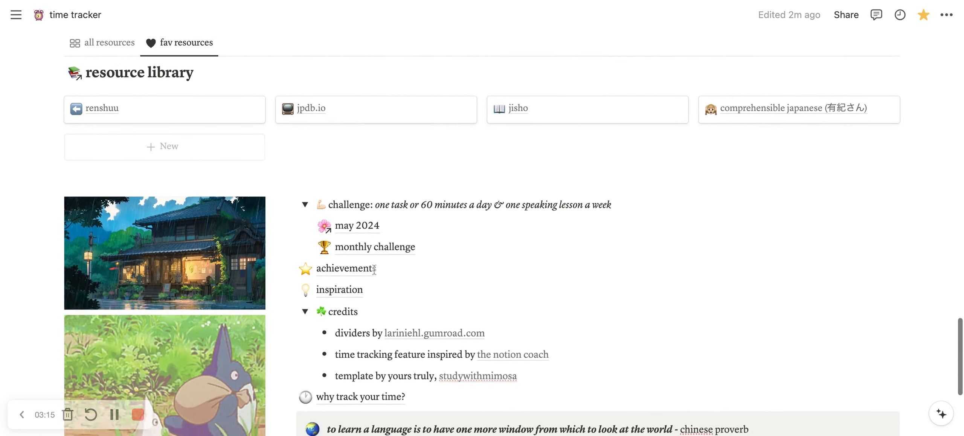
scroll(375, 270, "down", 2)
mouse_move(136, 134)
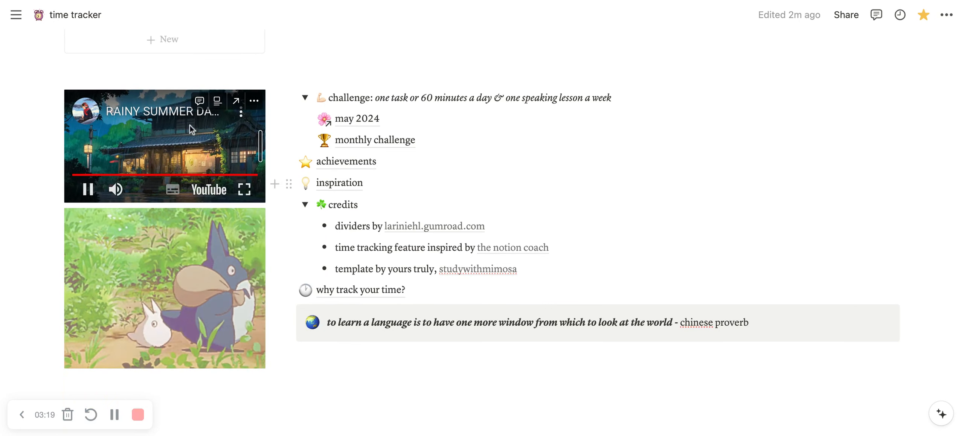
left_click(305, 98)
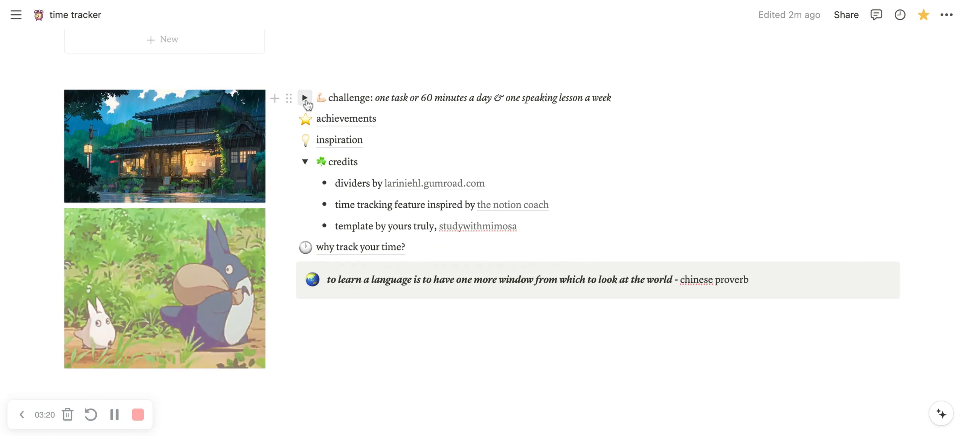
left_click(305, 162)
left_click(304, 166)
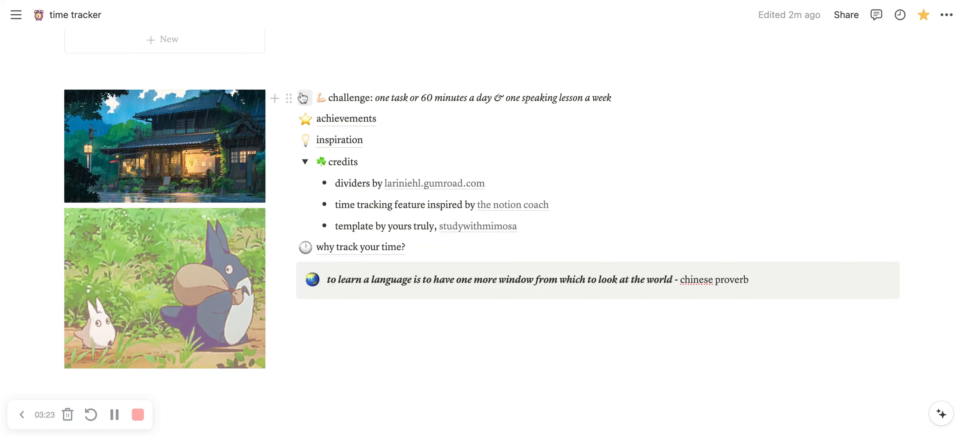
left_click(304, 98)
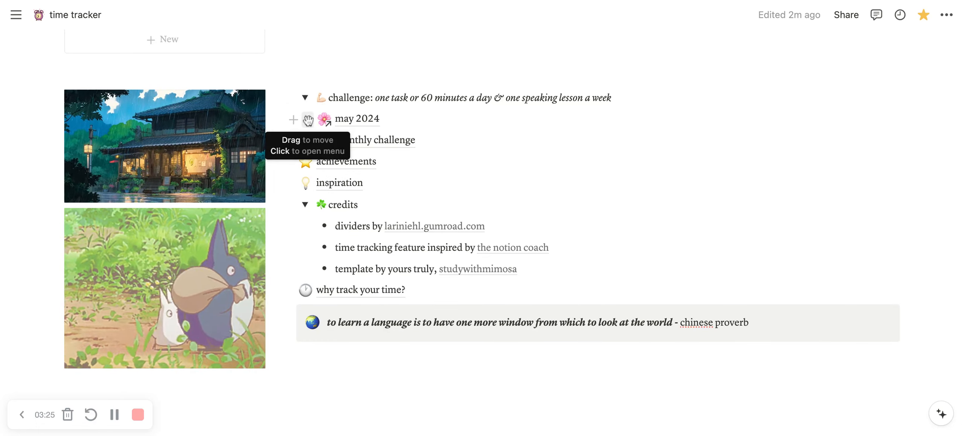
- Open the may 2024 challenge page in side peek and review its properties and month calendar
left_click(308, 120)
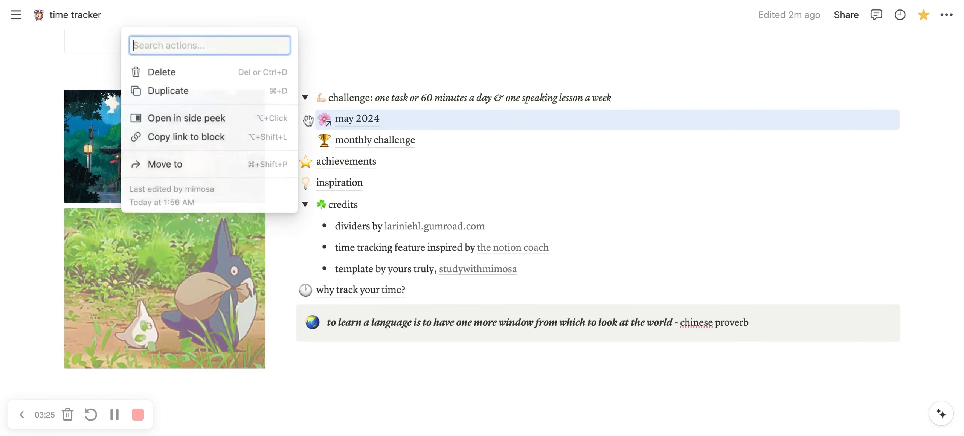
left_click(264, 120)
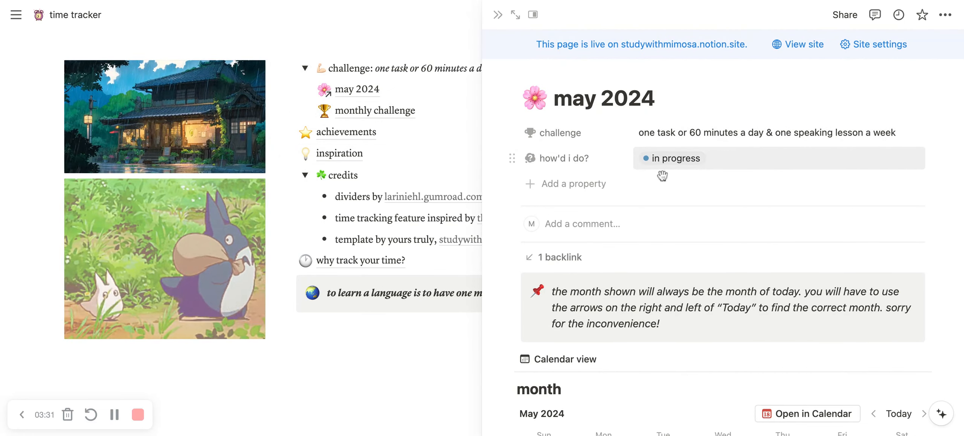
scroll(672, 230, "down", 3)
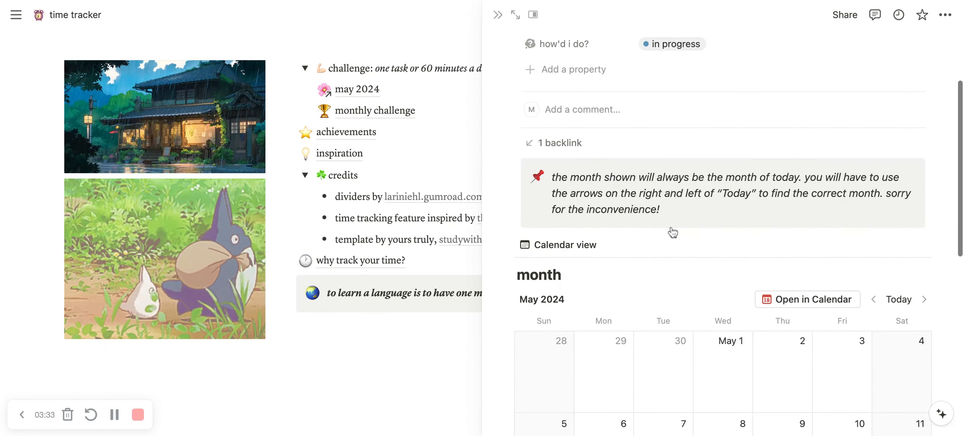
scroll(673, 232, "down", 5)
scroll(723, 233, "down", 1)
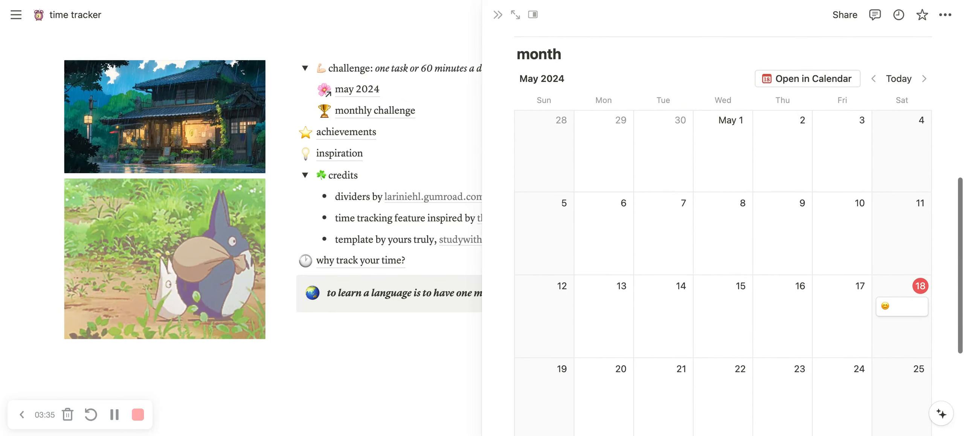
- Open the May 18 entry from the month calendar and view its filtered master tasks list
left_click(884, 308)
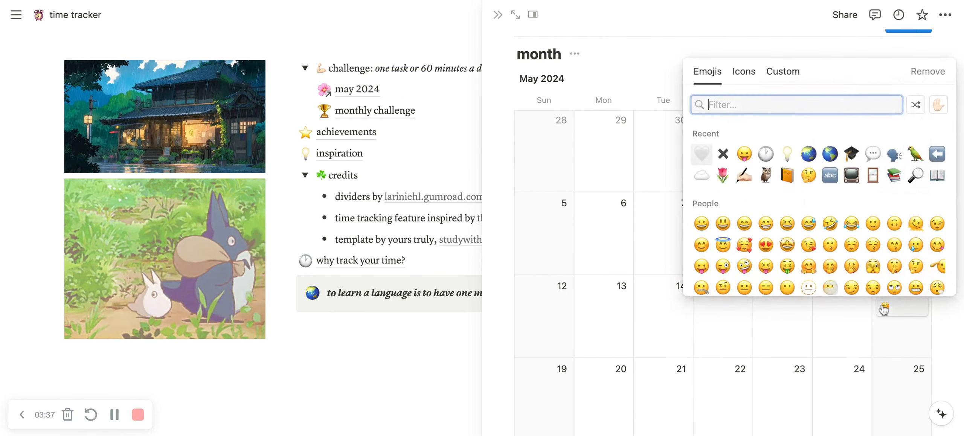
left_click(893, 307)
left_click(911, 316)
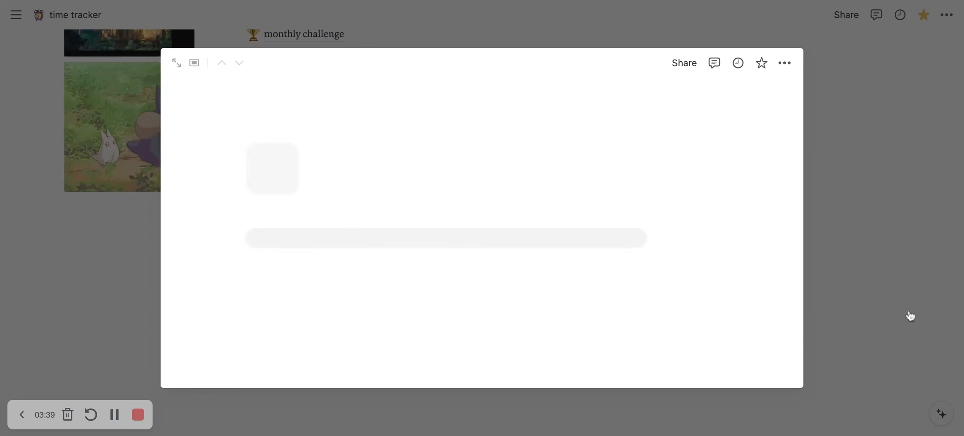
scroll(670, 277, "down", 4)
scroll(671, 277, "down", 3)
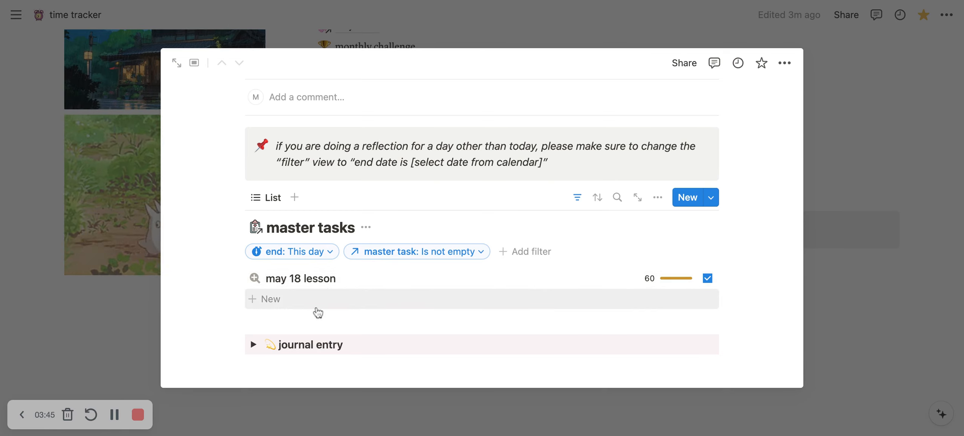
- Expand the journal entry toggle on the May 18 page, read the reflection, and close the page
scroll(317, 312, "down", 1)
left_click(252, 305)
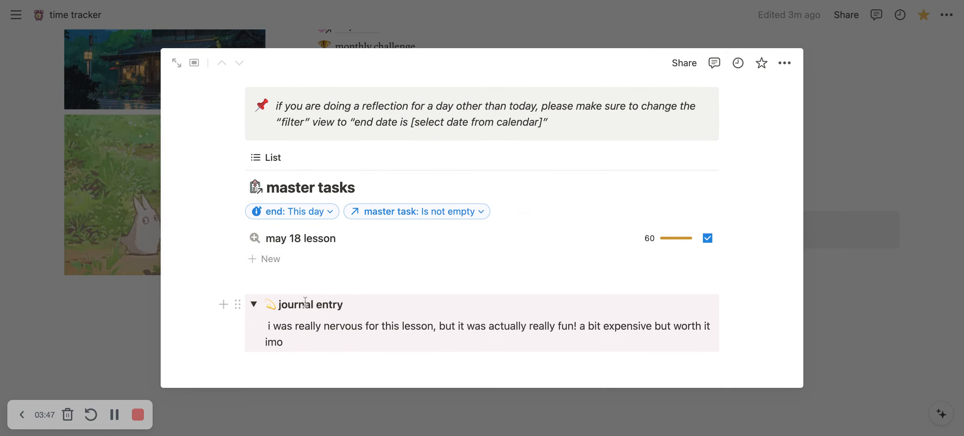
scroll(310, 301, "down", 2)
scroll(310, 302, "up", 10)
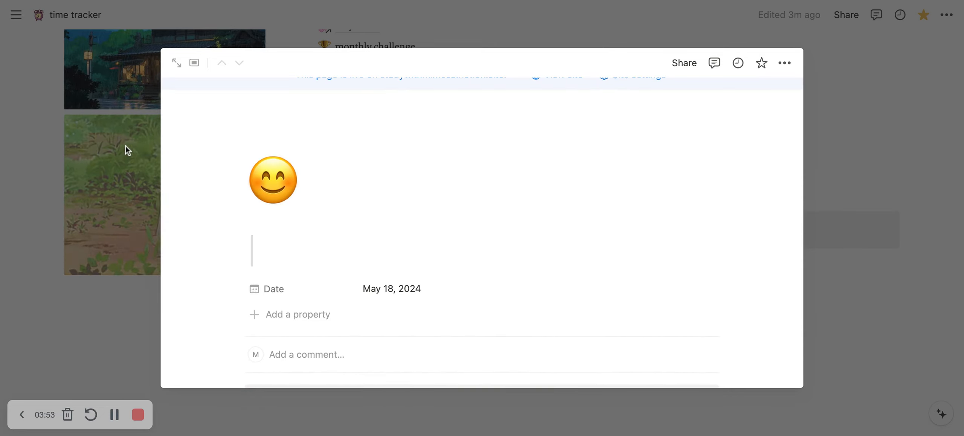
left_click(125, 146)
scroll(351, 164, "up", 3)
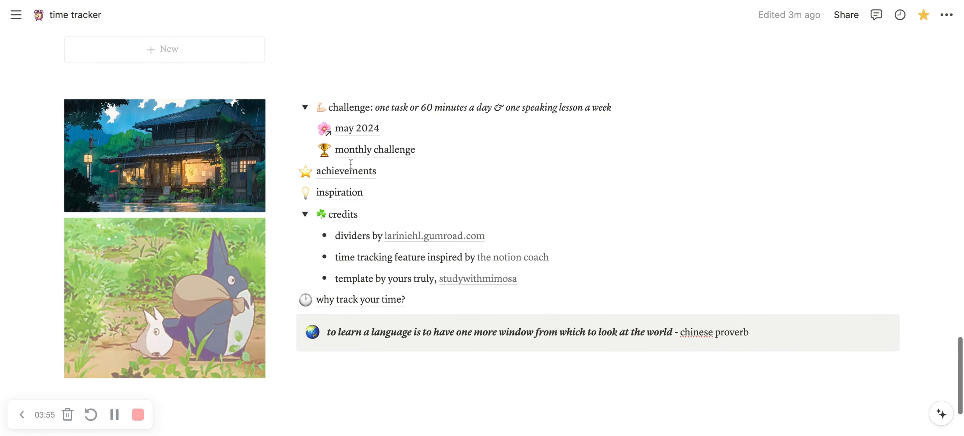
- Open the monthly challenge database in side peek, open its june 2024 page, and review the properties and month calendar
left_click(308, 151)
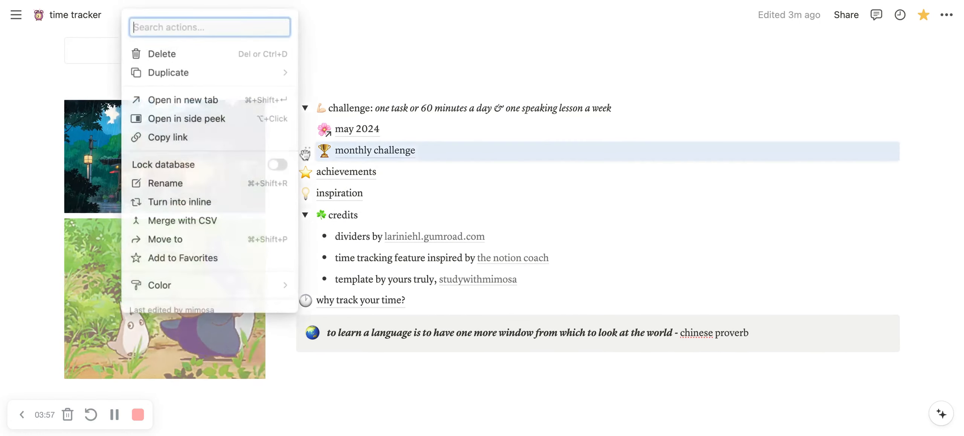
left_click(237, 130)
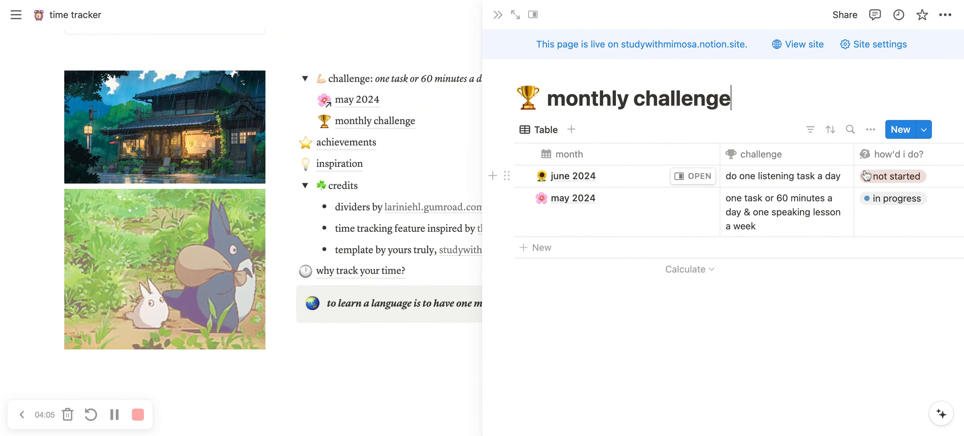
left_click(677, 184)
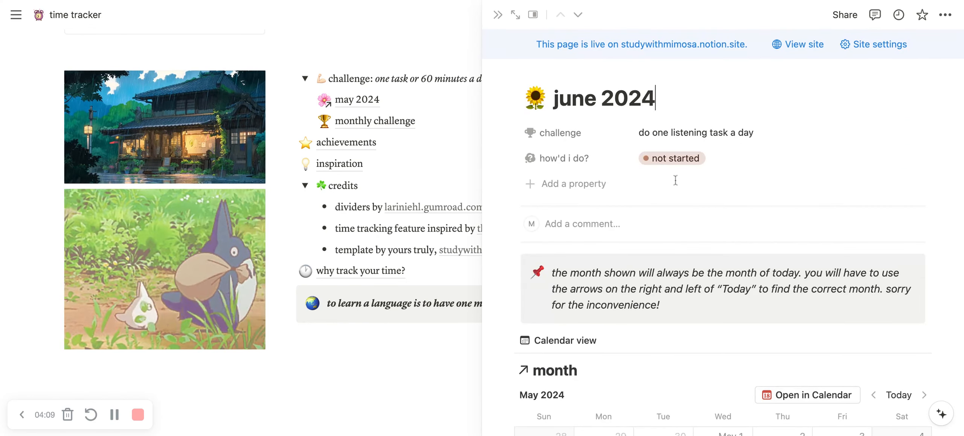
scroll(693, 258, "down", 3)
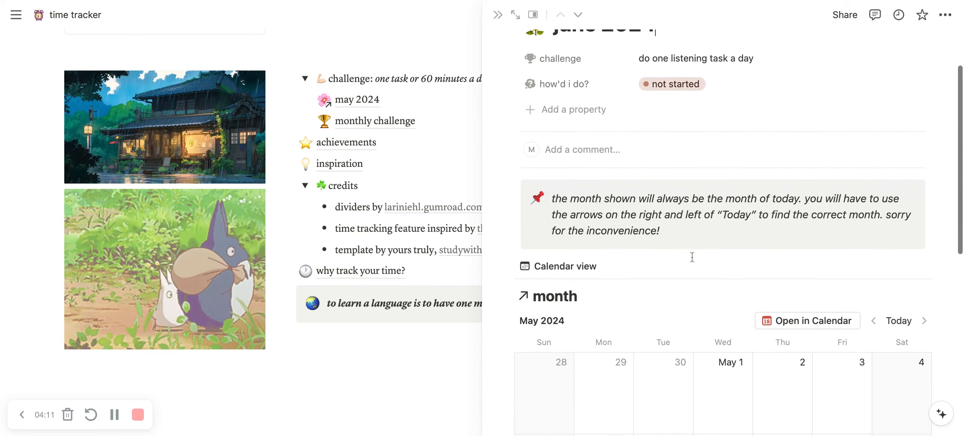
scroll(538, 204, "down", 5)
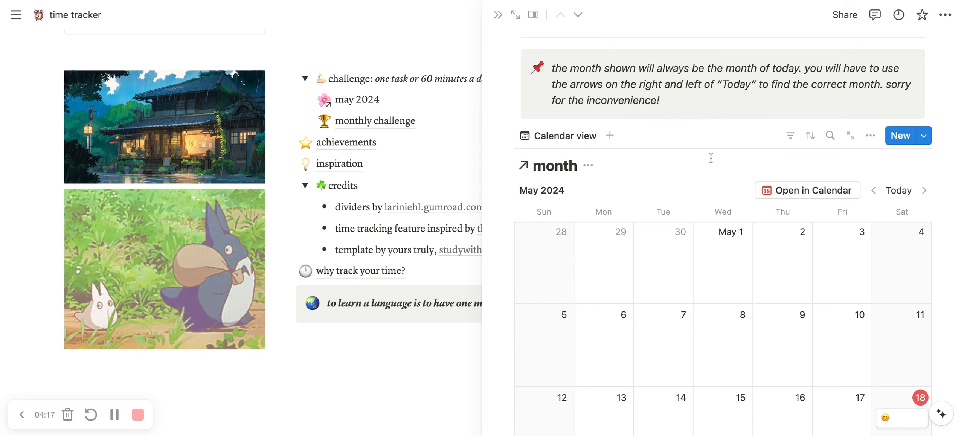
- Advance the month calendar to June 2024 and look through its weeks
left_click(924, 191)
scroll(851, 284, "down", 4)
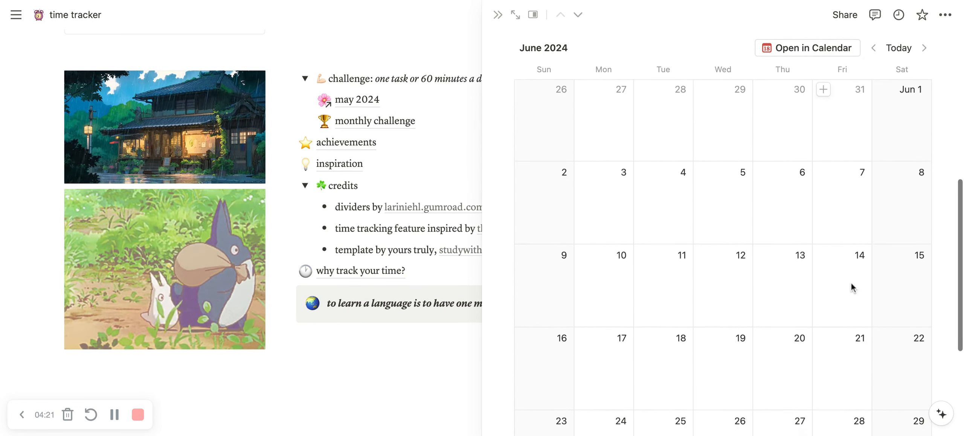
scroll(755, 342, "down", 4)
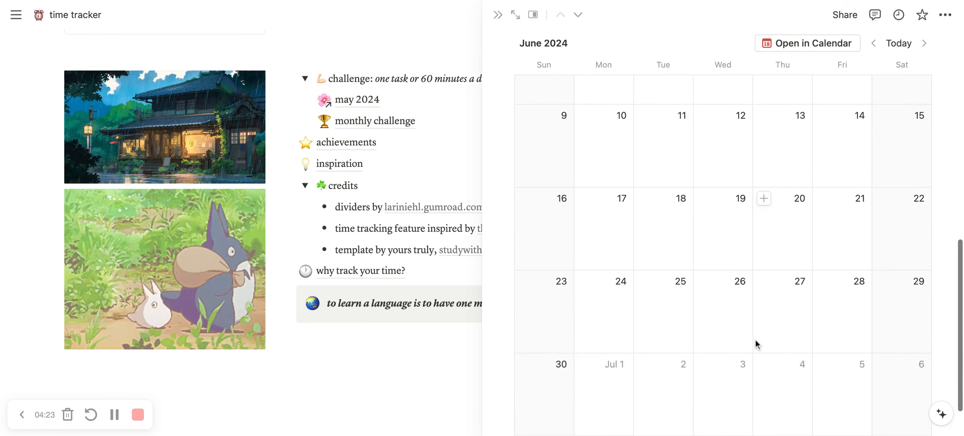
scroll(756, 340, "up", 10)
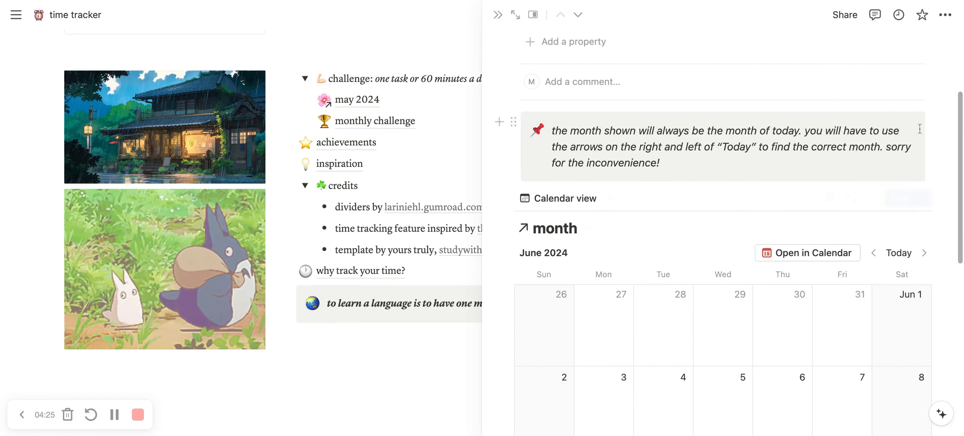
- View the entry templates available for the month calendar, then close the june 2024 page
left_click(924, 198)
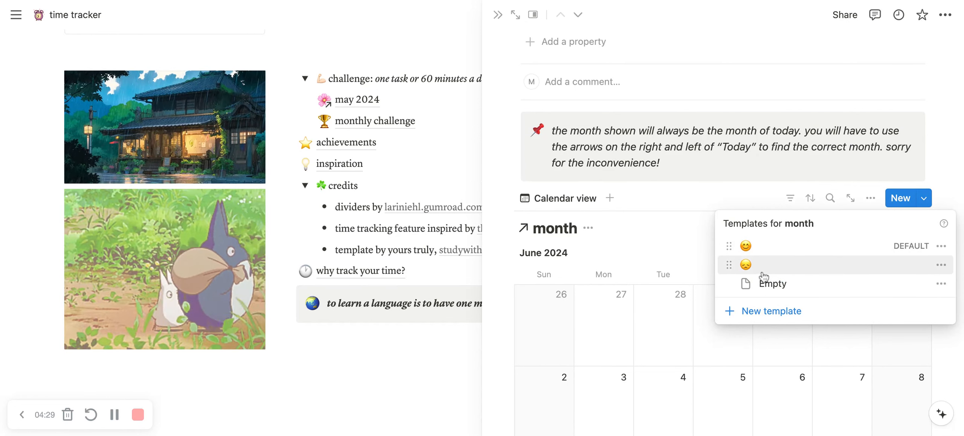
key("Escape")
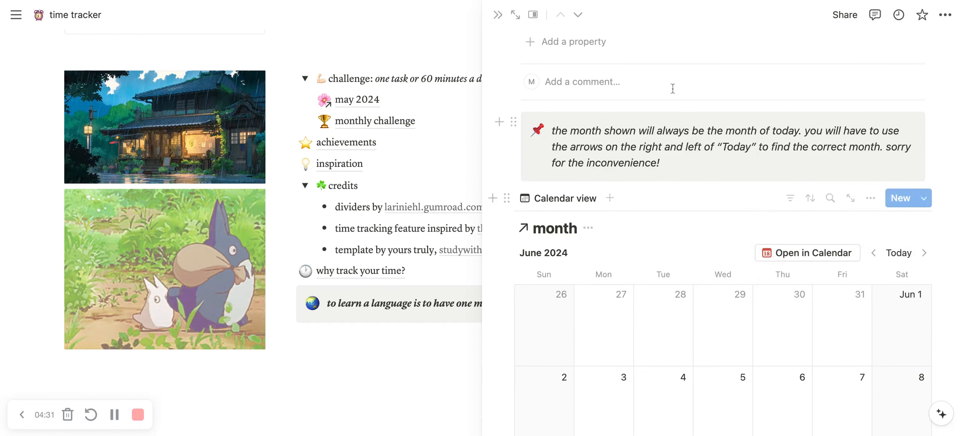
left_click(498, 14)
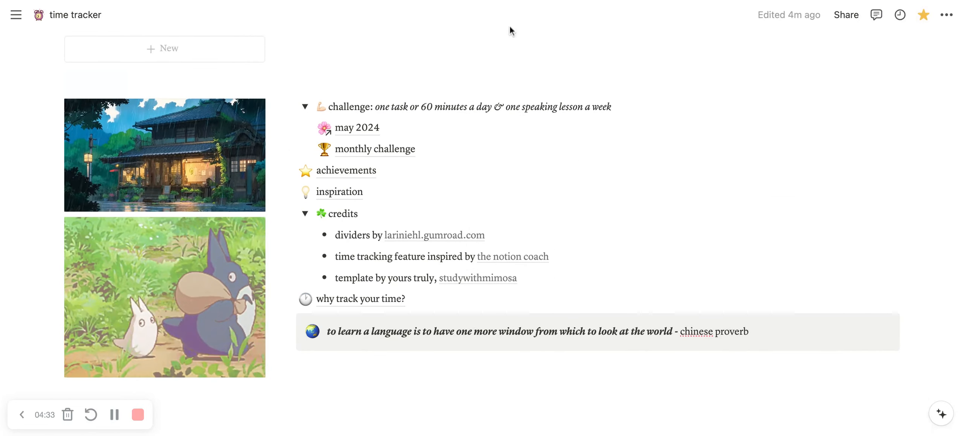
- Open the achievements page in side peek, view the properties its table can be filtered by, and close the page
scroll(611, 143, "up", 2)
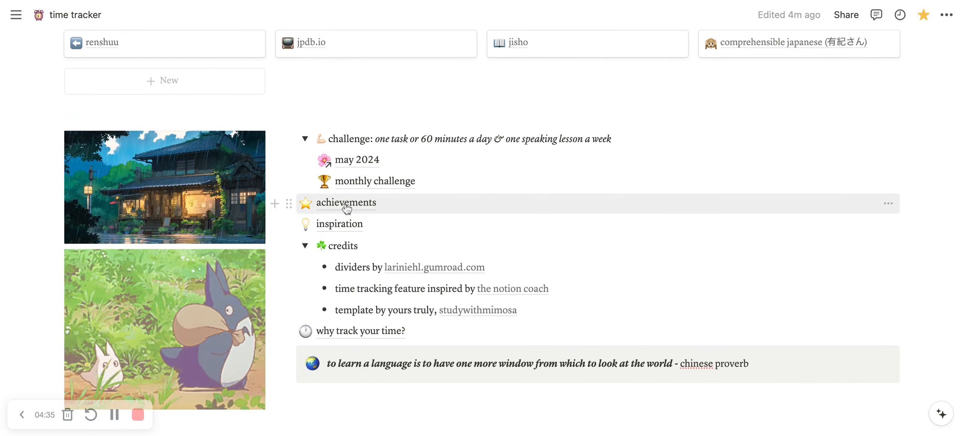
left_click(289, 203)
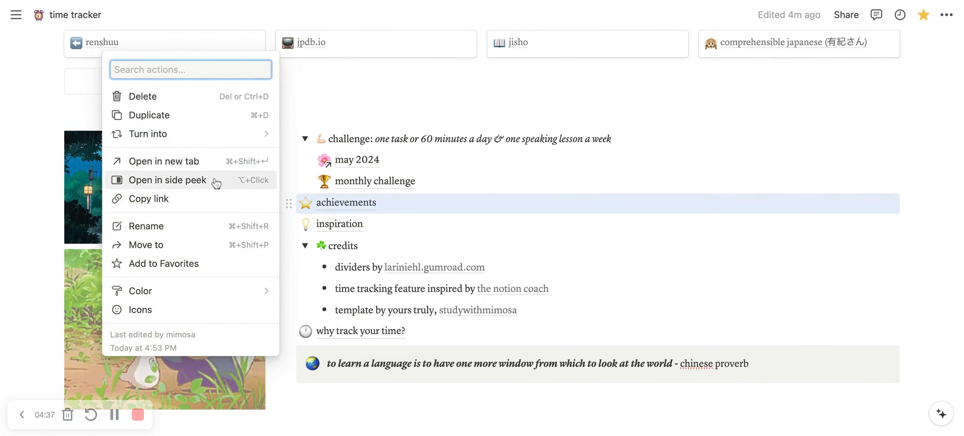
left_click(212, 181)
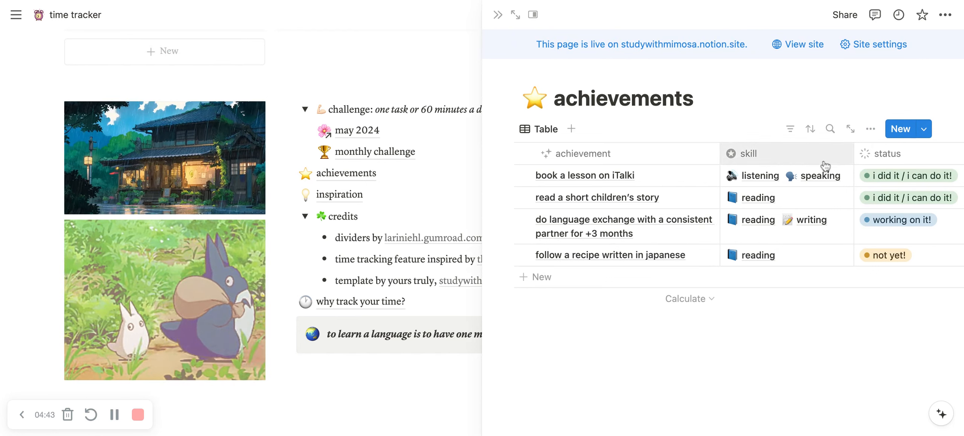
left_click(790, 130)
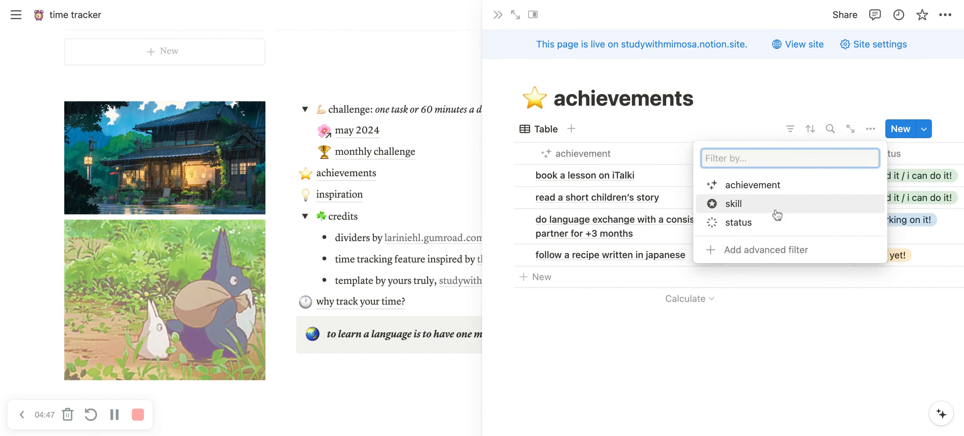
left_click(789, 132)
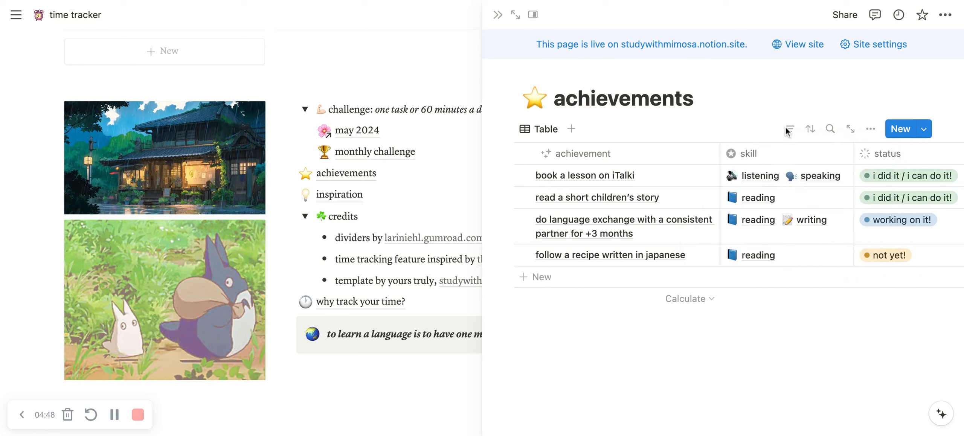
left_click(499, 16)
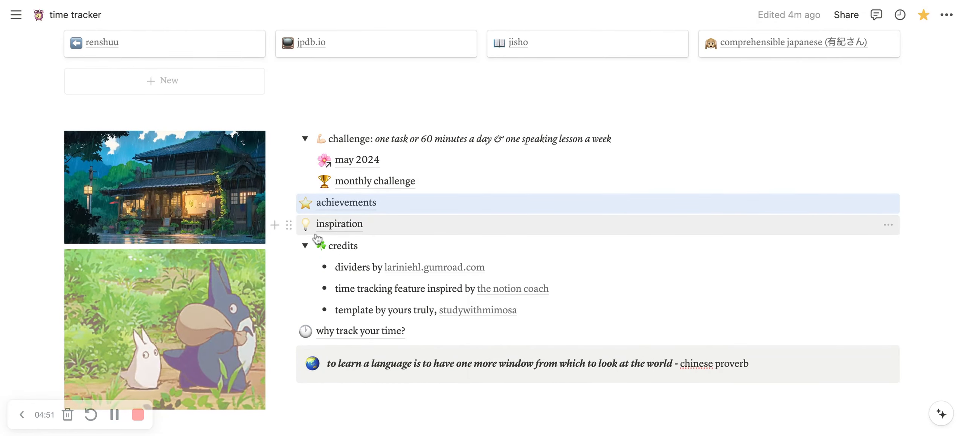
- Open the inspiration page in side peek and review the #minimmersion section with its bingo sheet
left_click(291, 226)
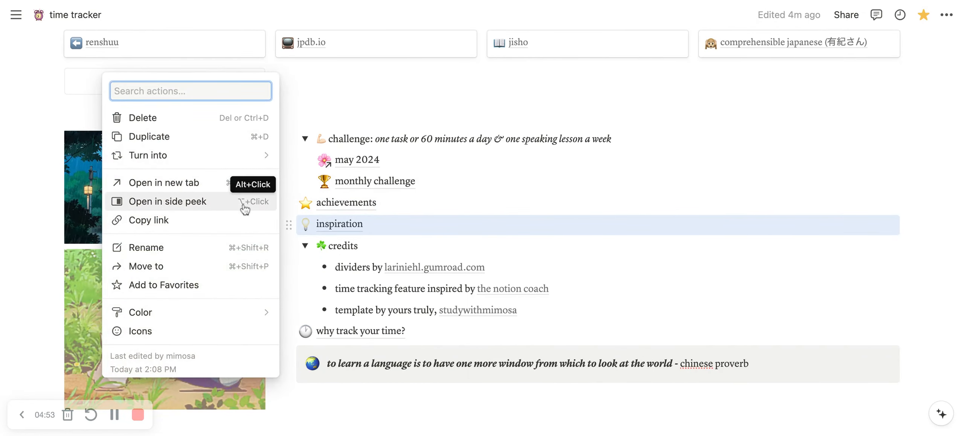
left_click(210, 218)
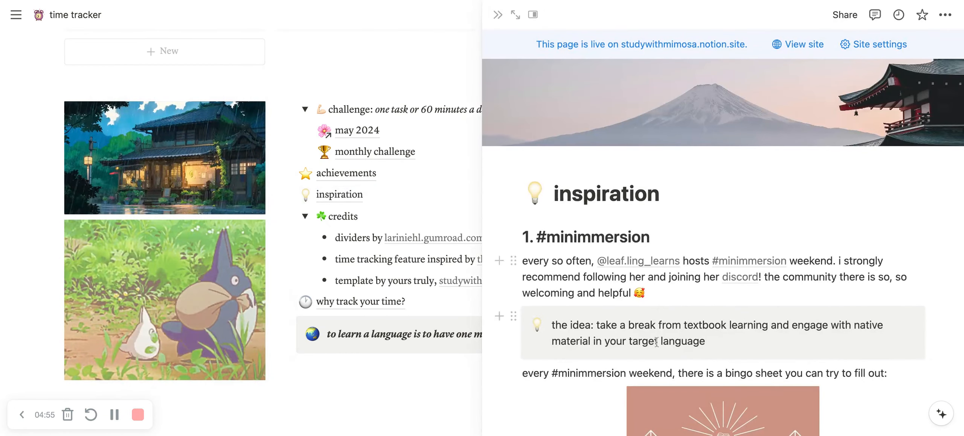
scroll(656, 341, "down", 8)
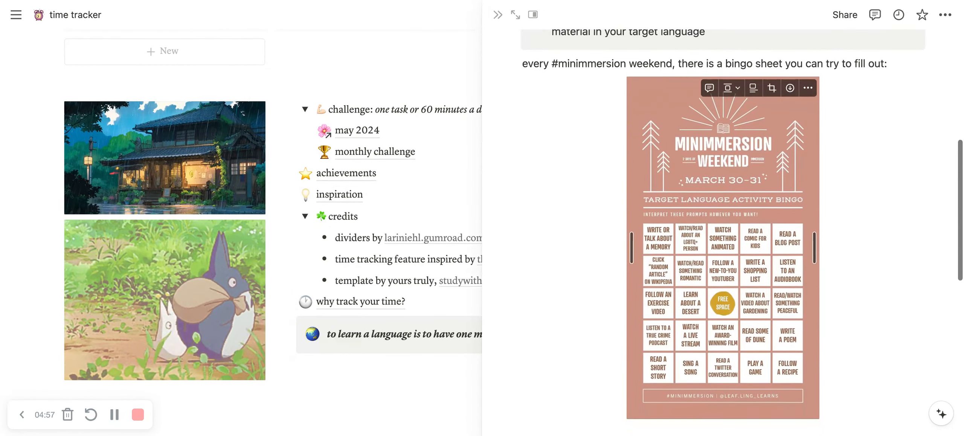
scroll(724, 234, "down", 6)
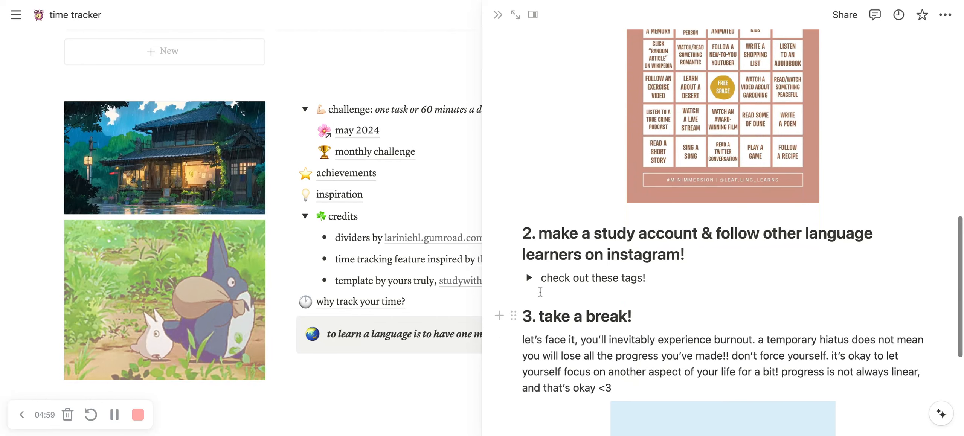
- Expand the "check out these tags!" toggle, review the hashtags and the take a break section, and close the inspiration page
left_click(530, 279)
scroll(616, 320, "down", 6)
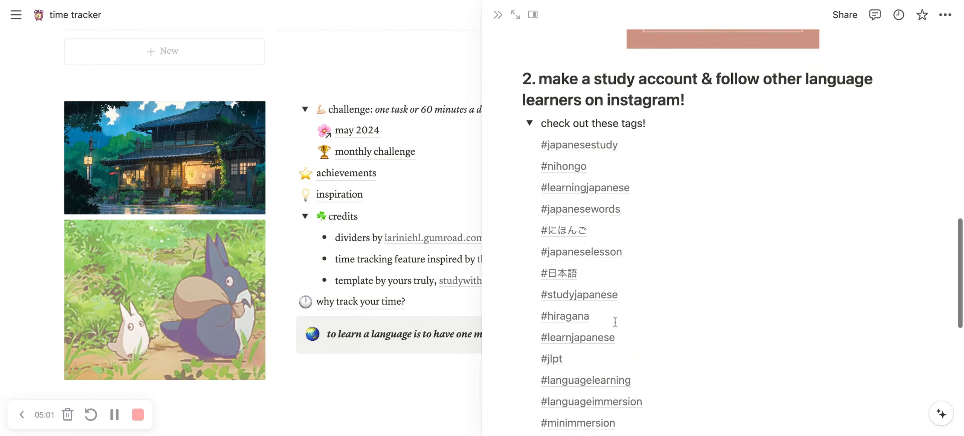
scroll(615, 322, "down", 8)
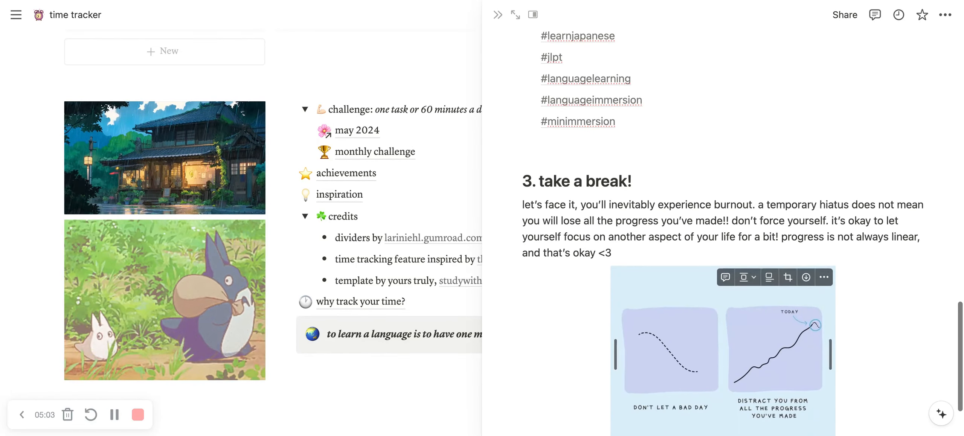
scroll(615, 322, "up", 20)
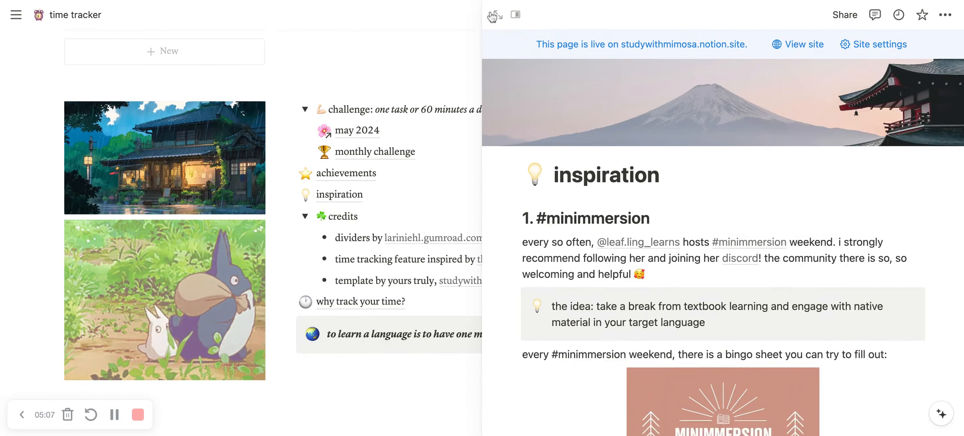
left_click(497, 14)
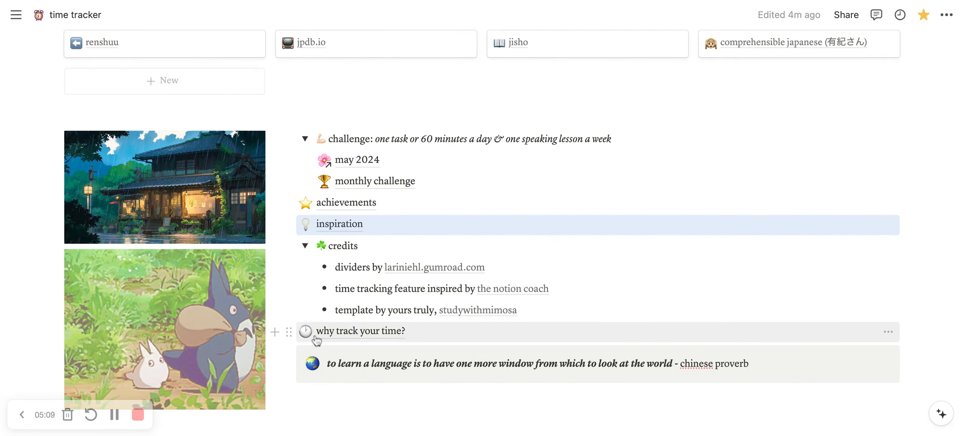
- Open the "why track your time?" page in side peek, read it, highlight the reminder about 10,000 hours, and close the page
left_click(288, 332)
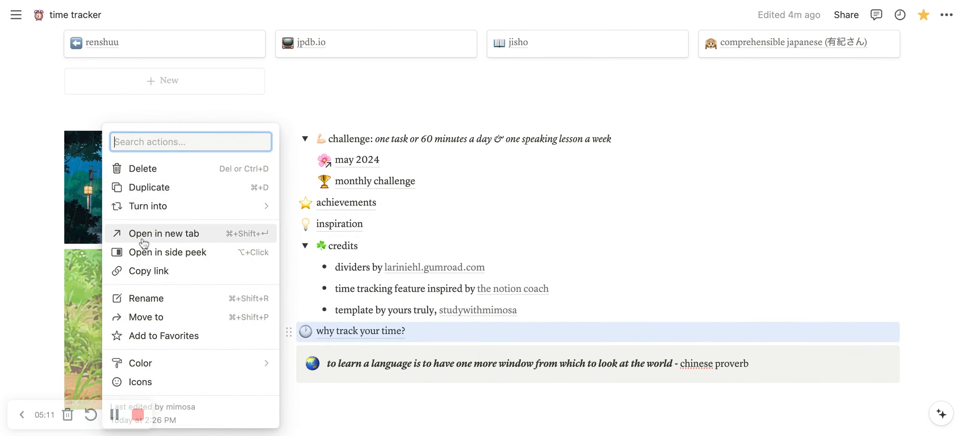
left_click(143, 253)
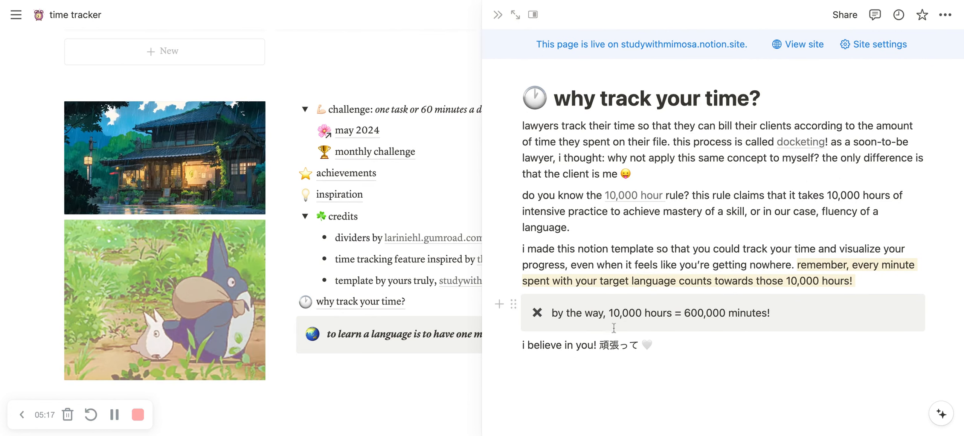
left_click_drag(857, 285, 786, 266)
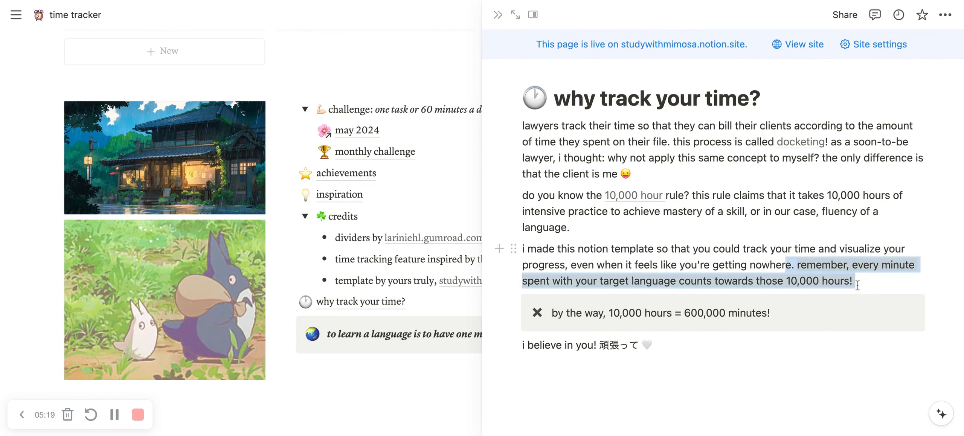
left_click(844, 377)
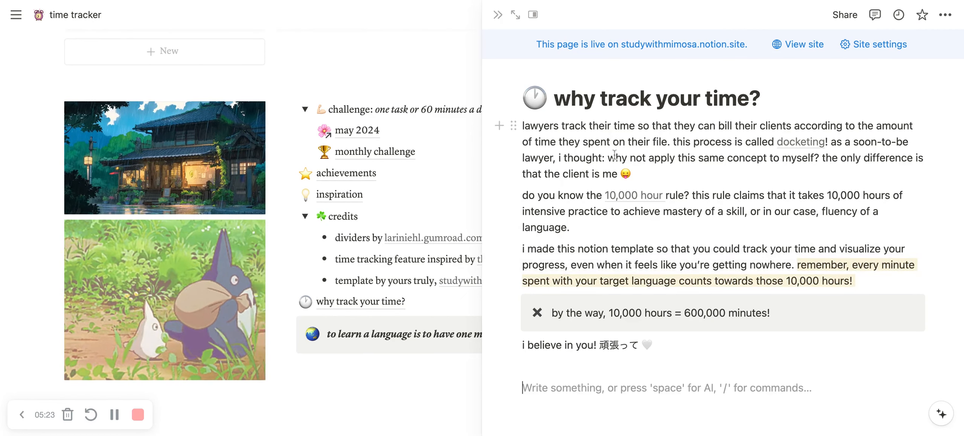
left_click(497, 16)
- Review the time tracker page's sections from the closing proverb back up to the title and navigation links
scroll(628, 193, "down", 3)
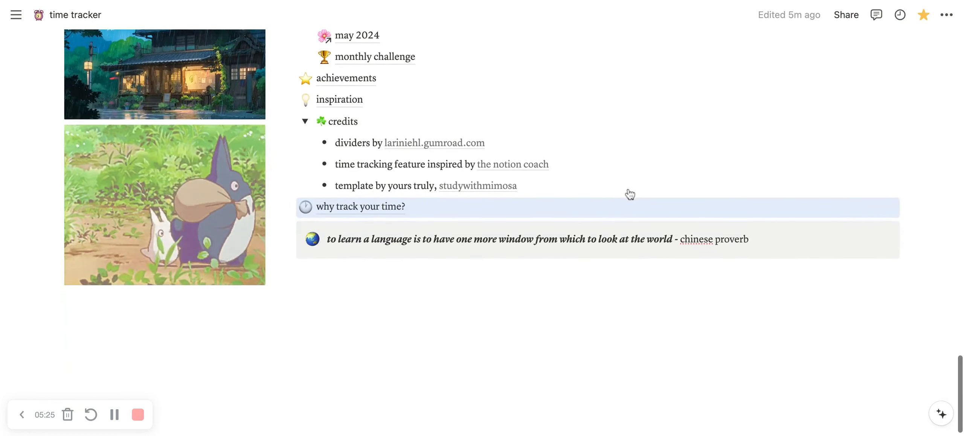
scroll(629, 193, "up", 5)
scroll(629, 194, "up", 10)
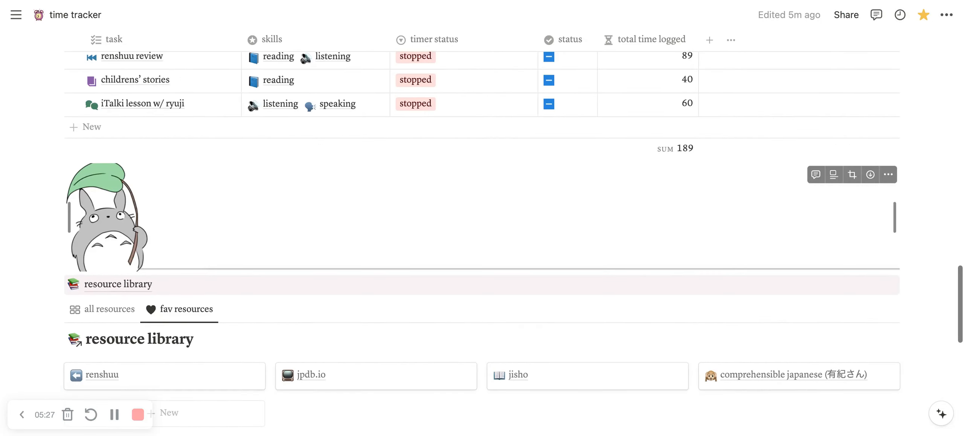
scroll(630, 194, "up", 10)
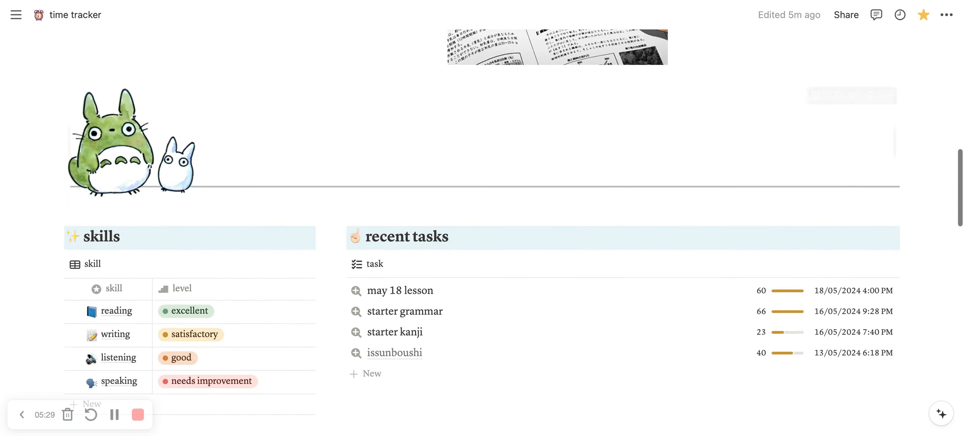
scroll(630, 194, "up", 8)
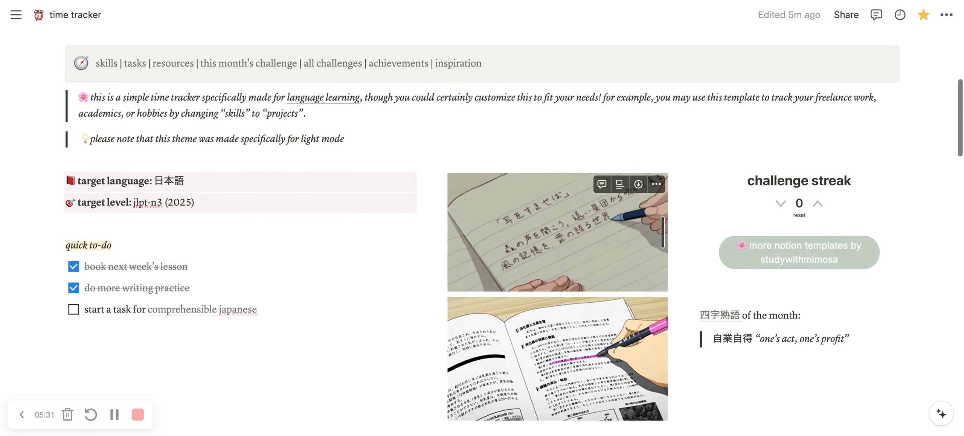
scroll(514, 231, "up", 2)
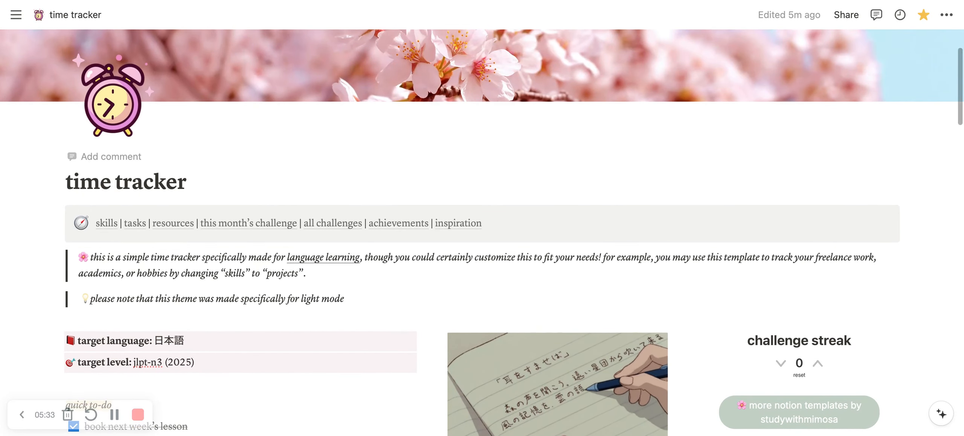